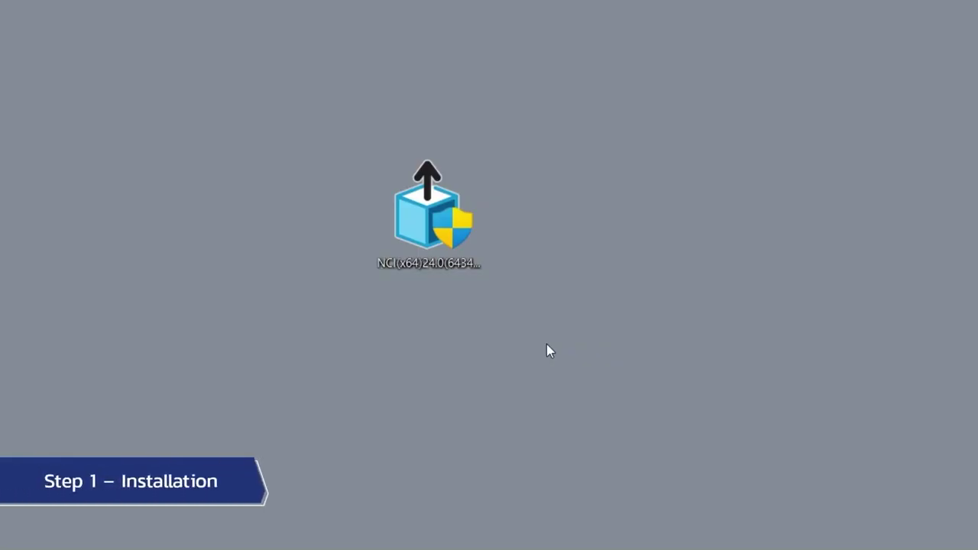
Launch the NC(x64)24.0 installer from its desktop icon.
{"action": "left_click", "coordinate": [438, 222]}
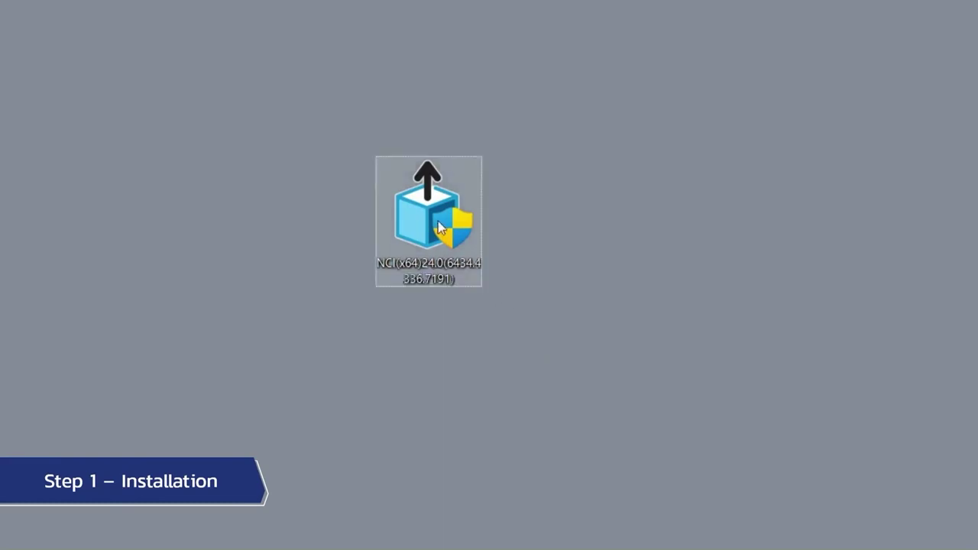
{"action": "double_click", "coordinate": [439, 227]}
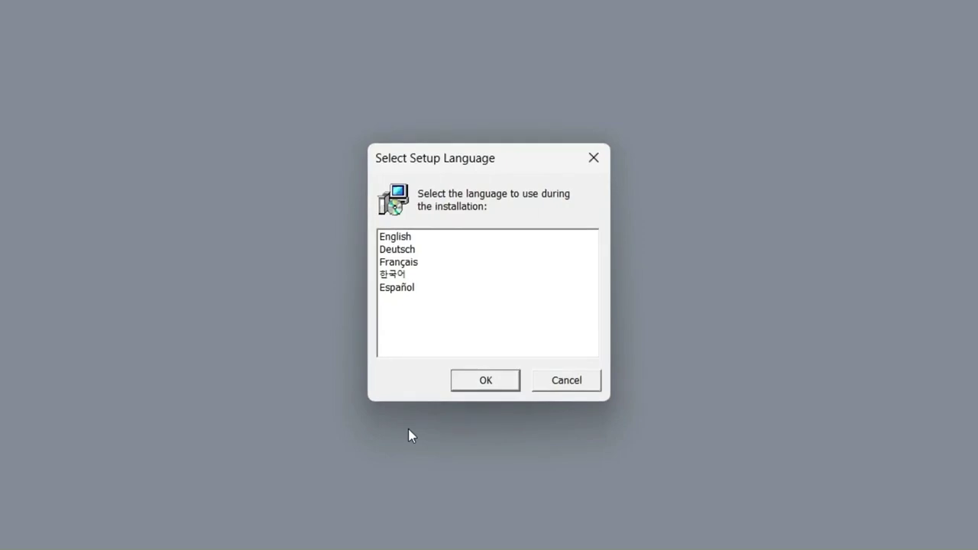
Choose English as the setup language and continue past the Welcome page.
{"action": "left_click", "coordinate": [419, 237]}
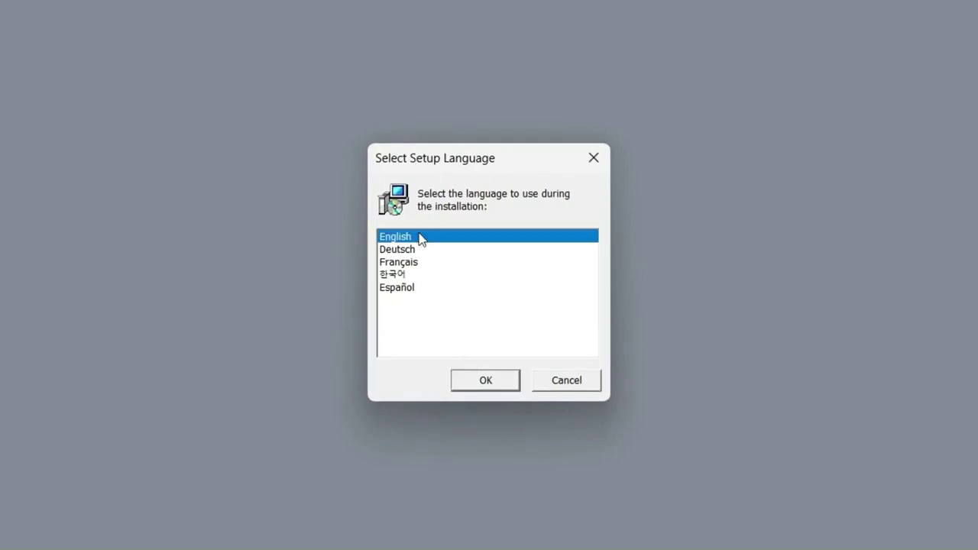
{"action": "left_click", "coordinate": [480, 382]}
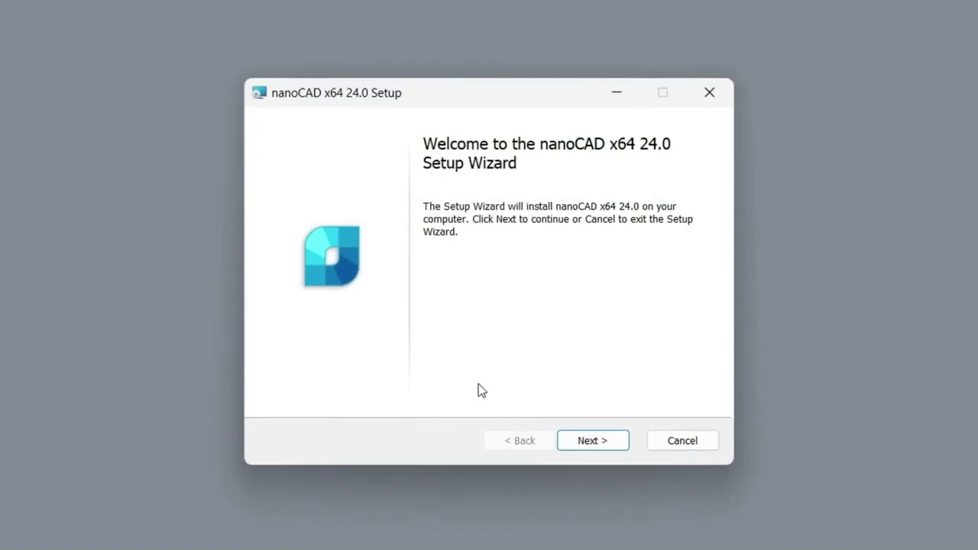
{"action": "left_click", "coordinate": [565, 443]}
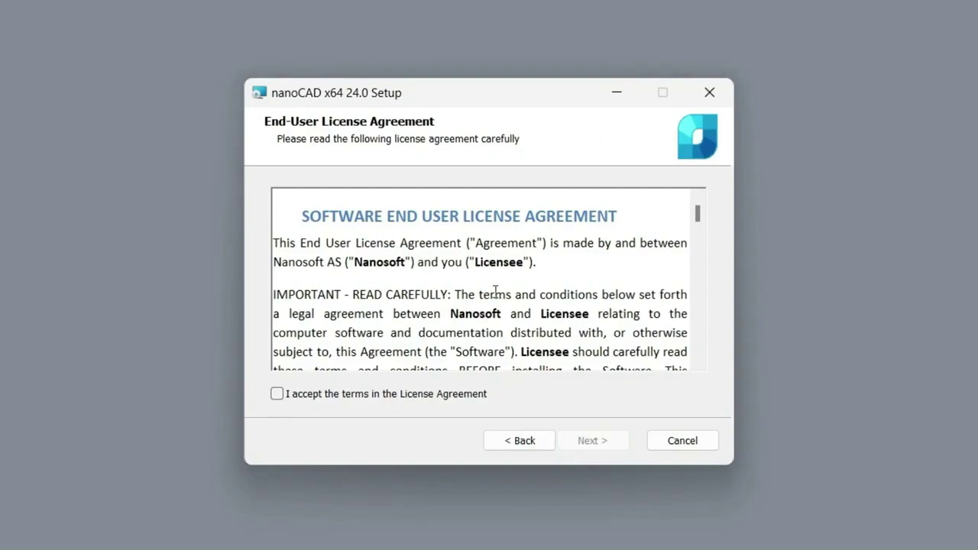
Read through the End-User License Agreement, accept its terms and continue.
{"action": "scroll", "coordinate": [495, 292], "scroll_direction": "down", "scroll_amount": 10}
{"action": "scroll", "coordinate": [495, 291], "scroll_direction": "down", "scroll_amount": 15}
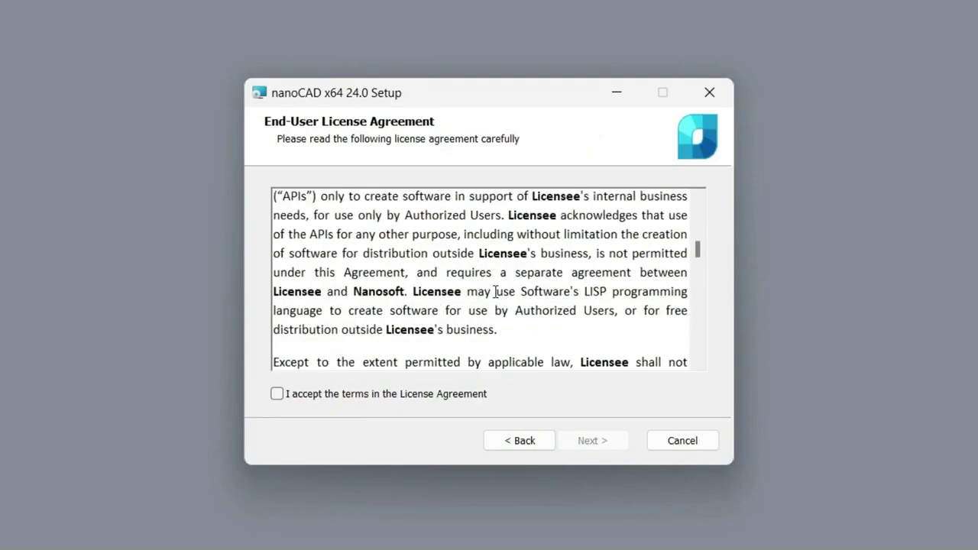
{"action": "scroll", "coordinate": [495, 291], "scroll_direction": "down", "scroll_amount": 10}
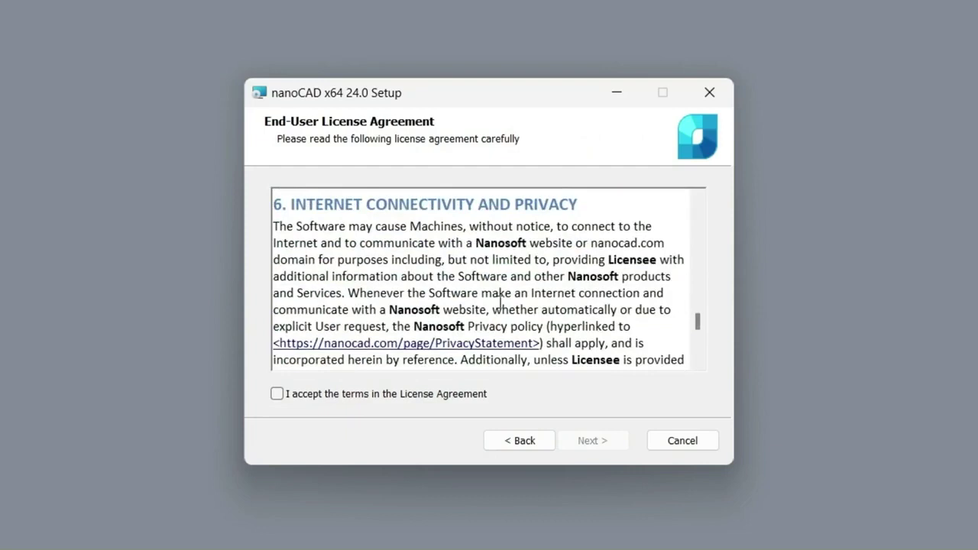
{"action": "left_click", "coordinate": [462, 394]}
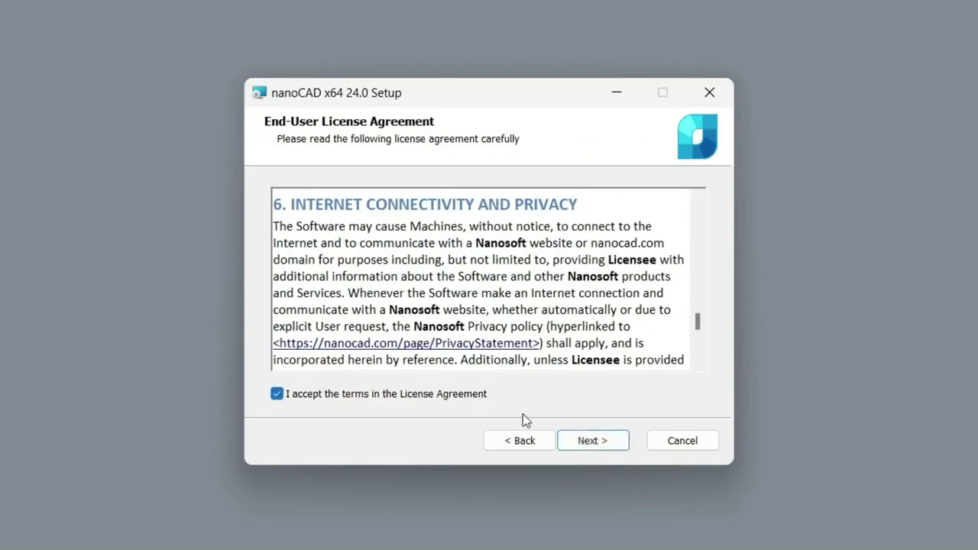
{"action": "left_click", "coordinate": [579, 449]}
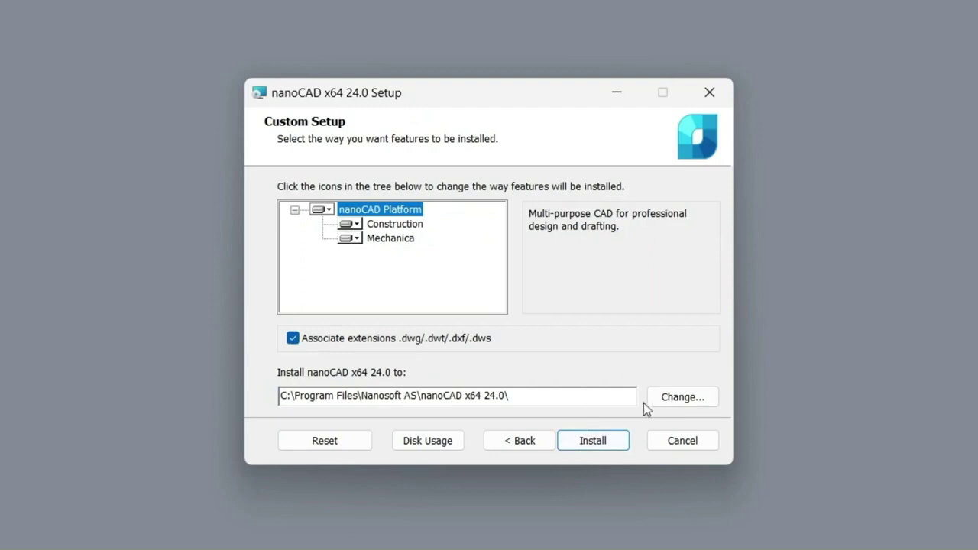
Review the Construction and Mechanica install options, then install nanoCAD x64 24.0 and finish.
{"action": "left_click", "coordinate": [351, 224]}
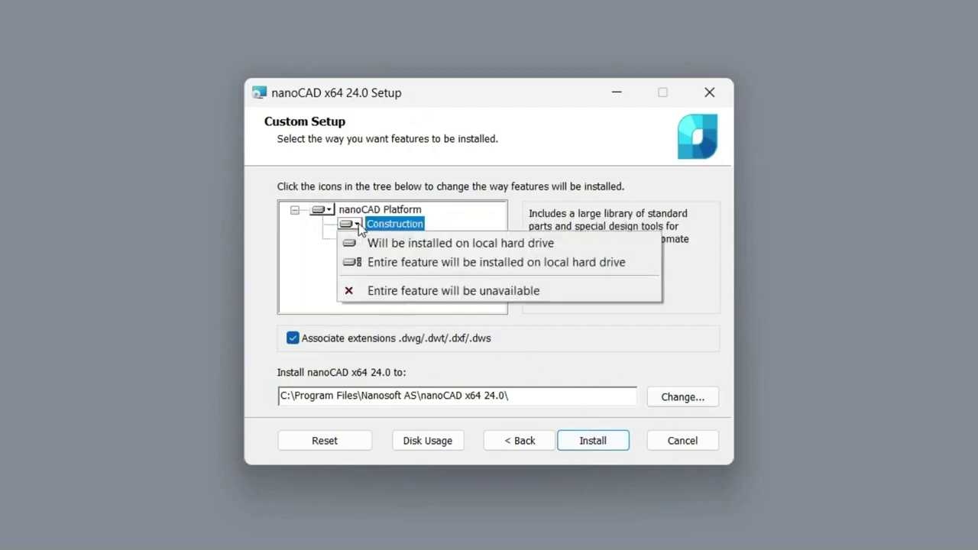
{"action": "left_click", "coordinate": [317, 295]}
{"action": "left_click", "coordinate": [357, 242]}
{"action": "left_click", "coordinate": [288, 284]}
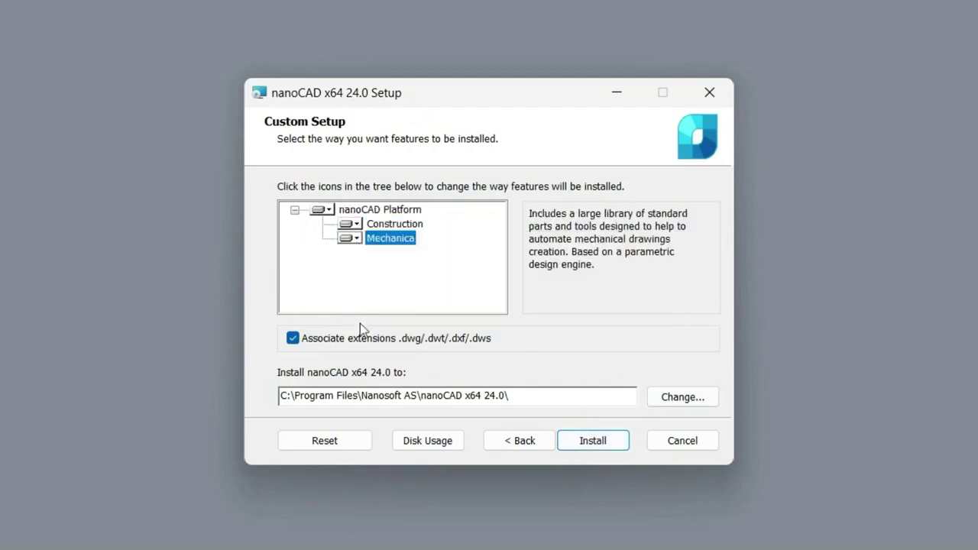
{"action": "left_click", "coordinate": [599, 443]}
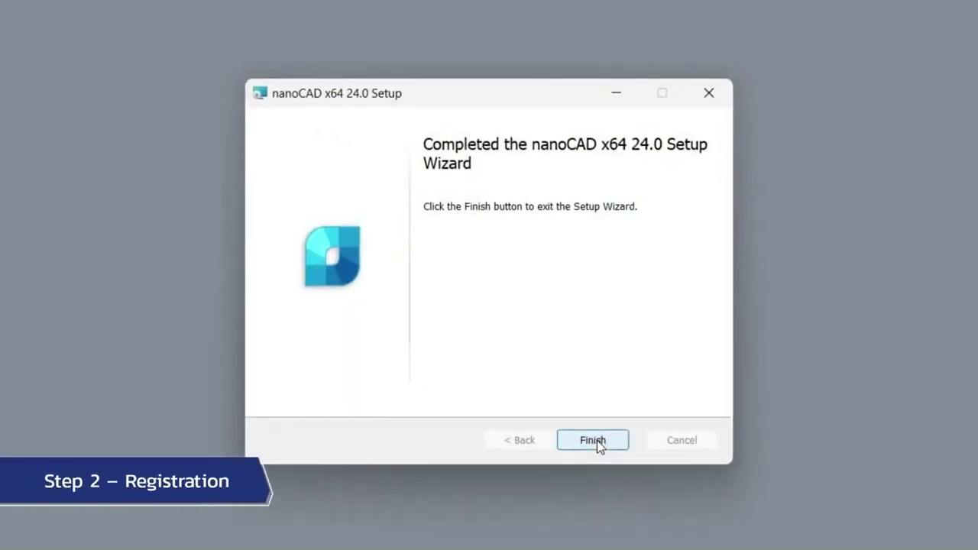
{"action": "left_click", "coordinate": [593, 441]}
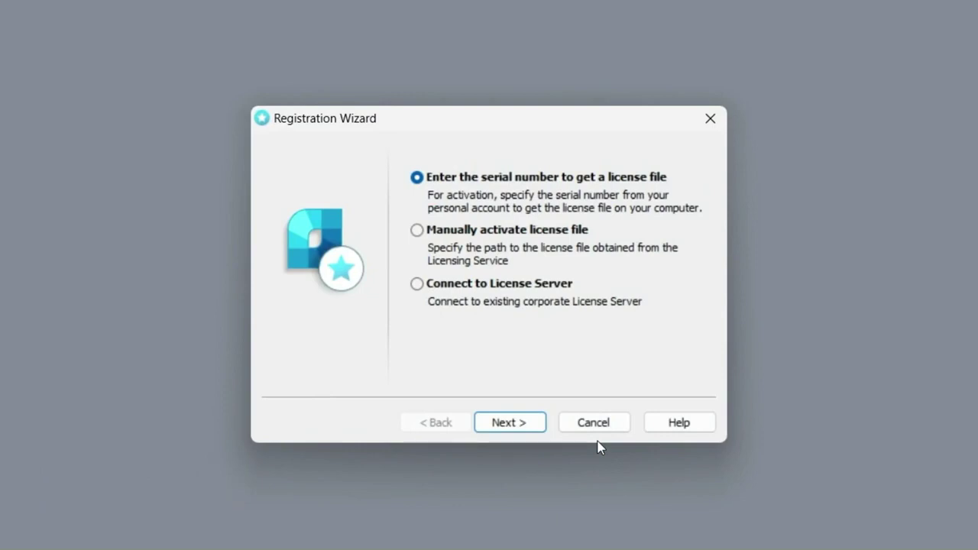
Search Windows for 'registration Wizard' and launch the Registration Wizard app.
{"action": "key", "text": "super+s"}
{"action": "type", "text": "reg"}
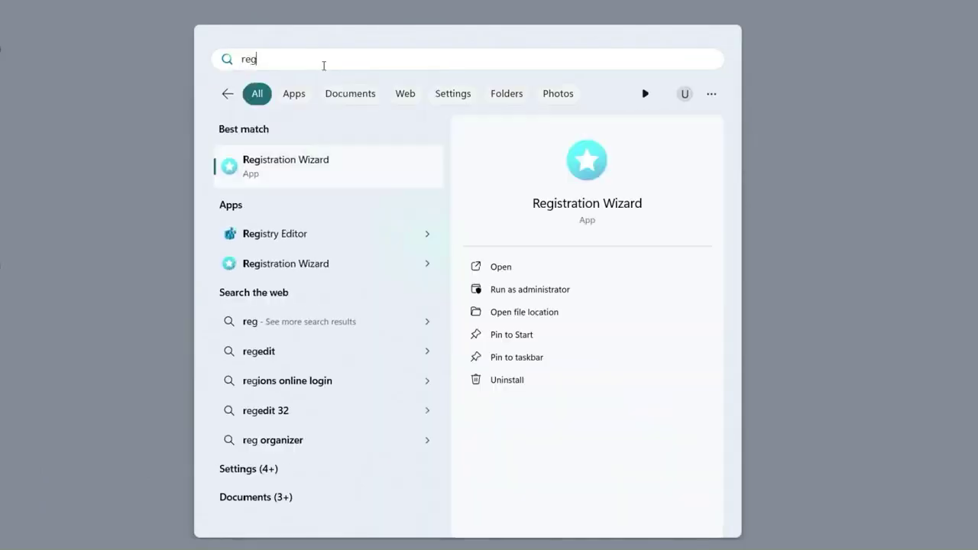
{"action": "type", "text": "istration Wizard"}
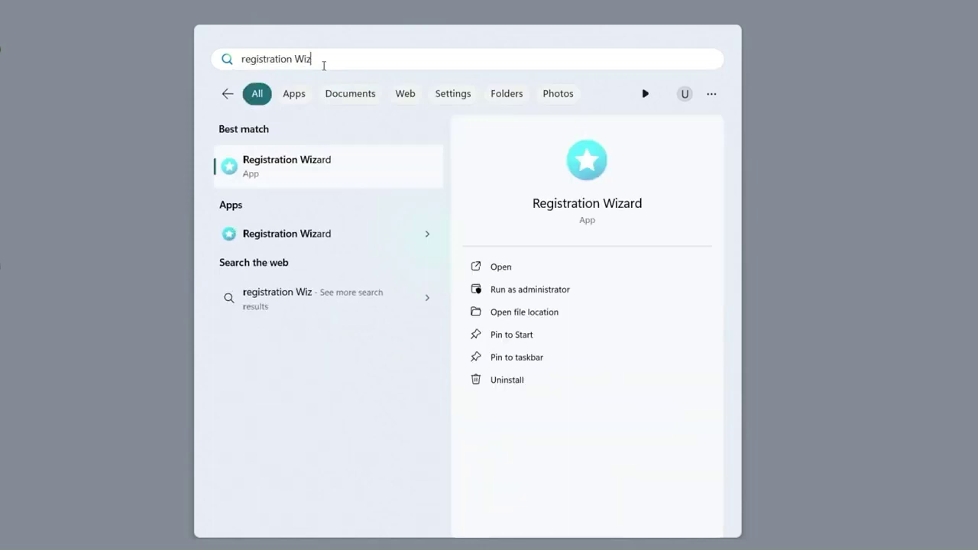
{"action": "left_click", "coordinate": [398, 183]}
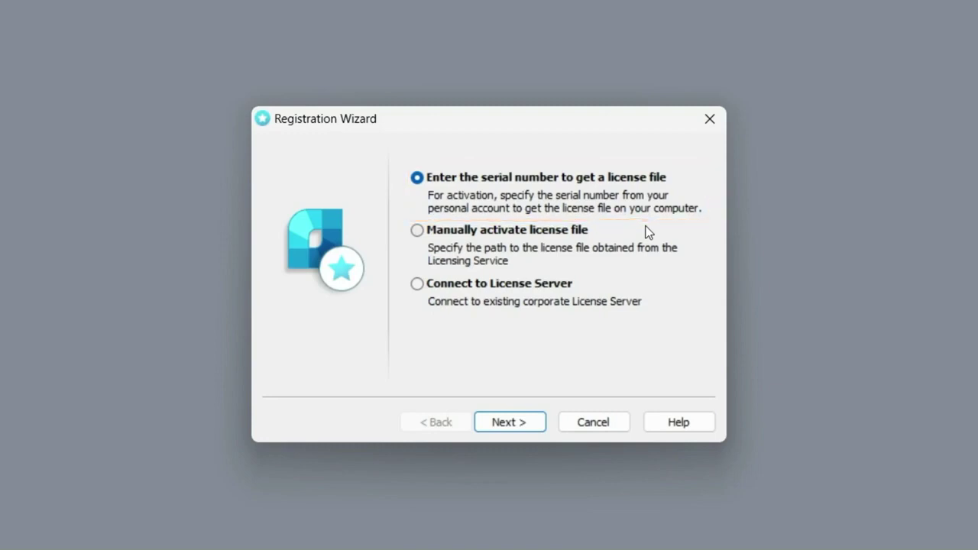
{"action": "left_click", "coordinate": [491, 230]}
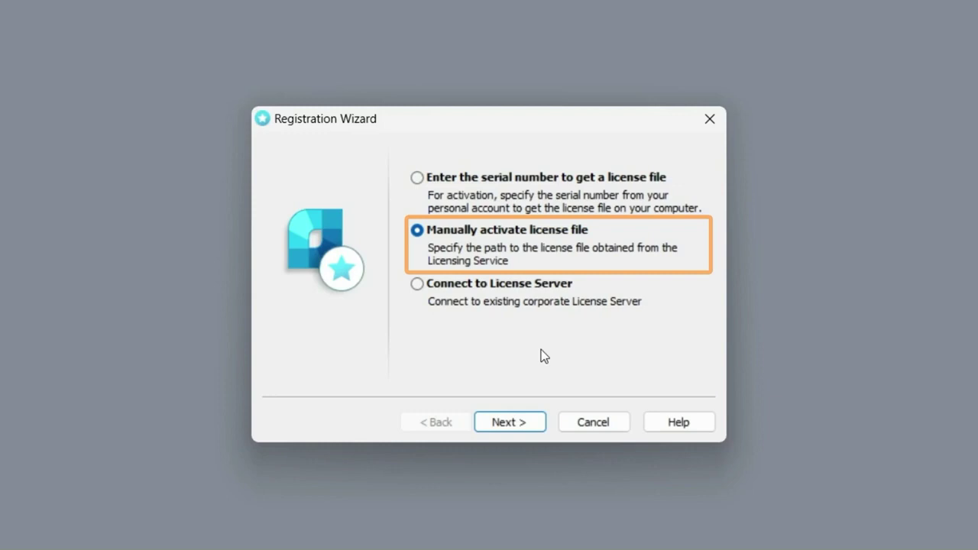
{"action": "left_click", "coordinate": [517, 284]}
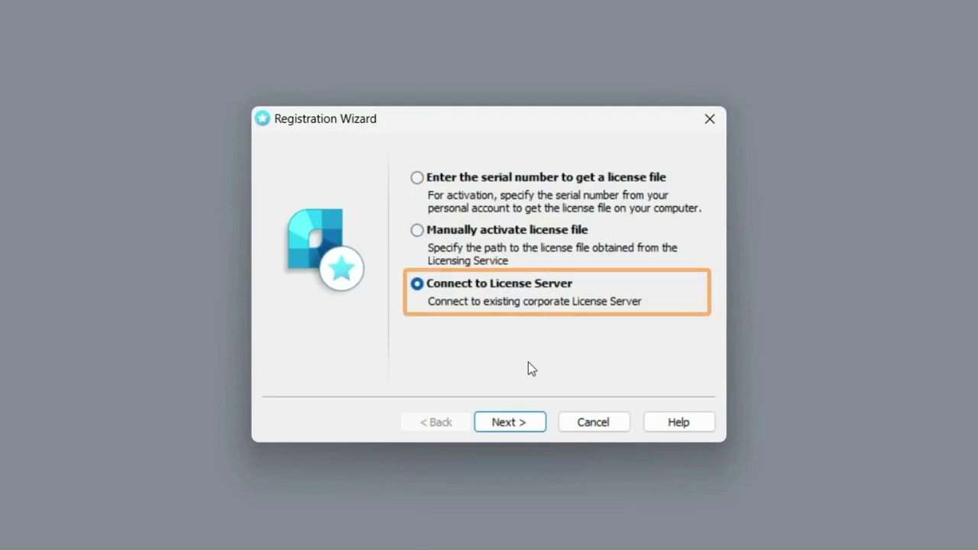
{"action": "left_click", "coordinate": [523, 183]}
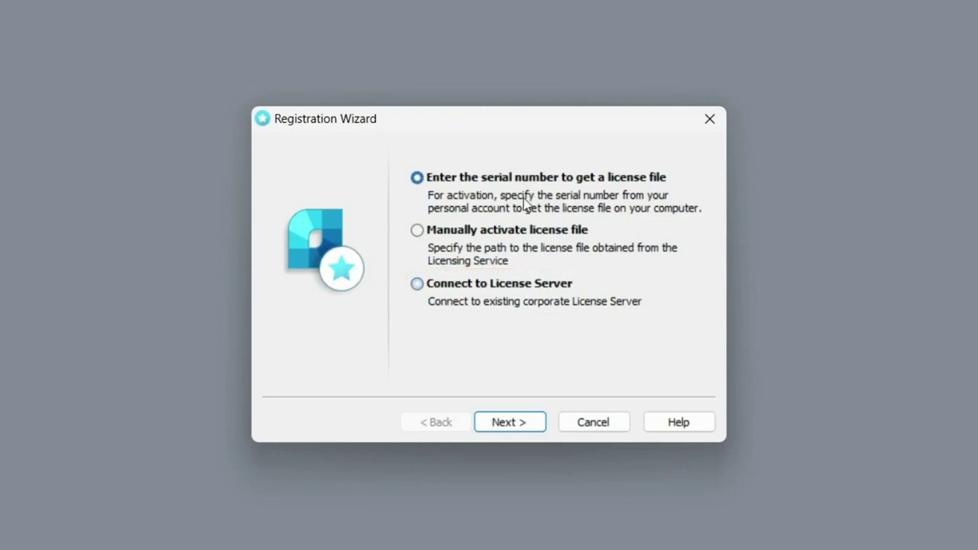
Paste the serial number into the Registration Wizard's serial number field and continue.
{"action": "left_click", "coordinate": [523, 427]}
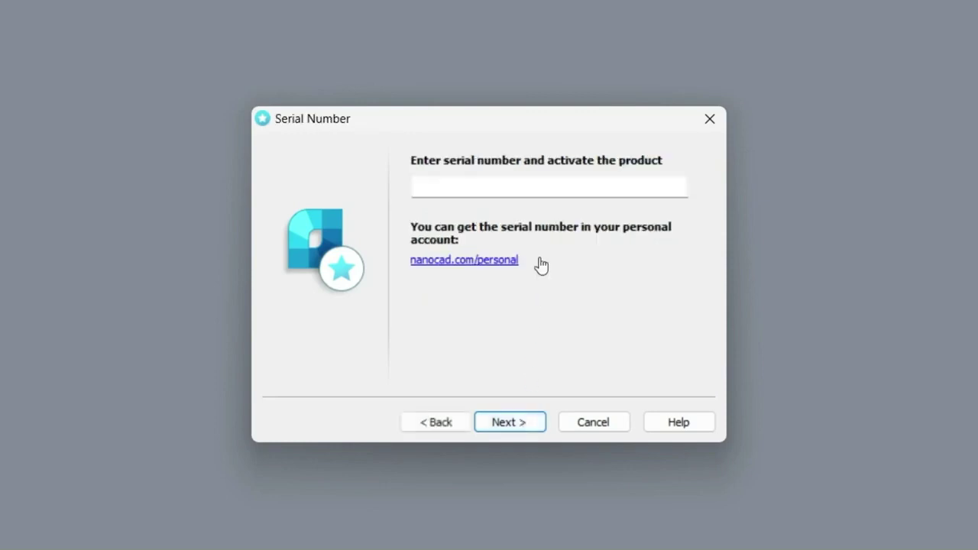
{"action": "left_click", "coordinate": [559, 192]}
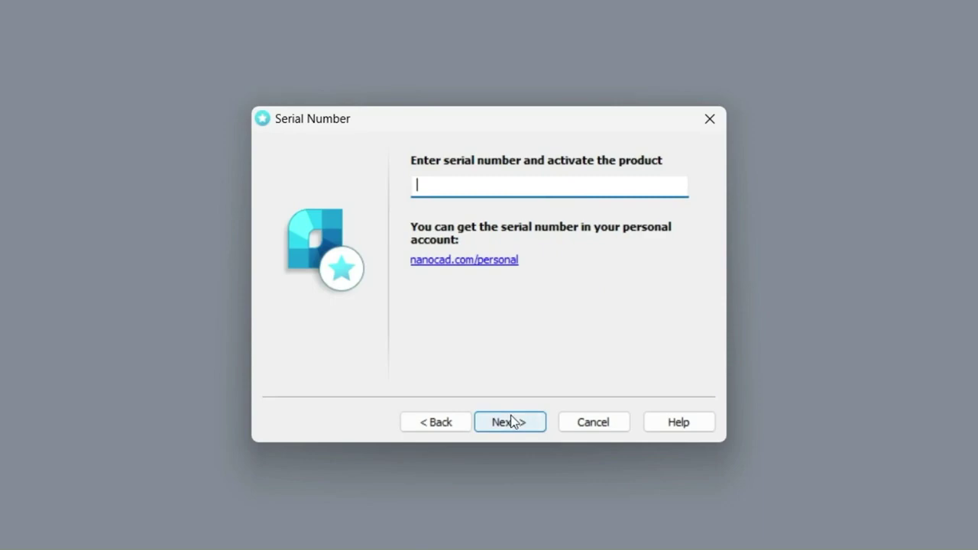
{"action": "key", "text": "ctrl+v"}
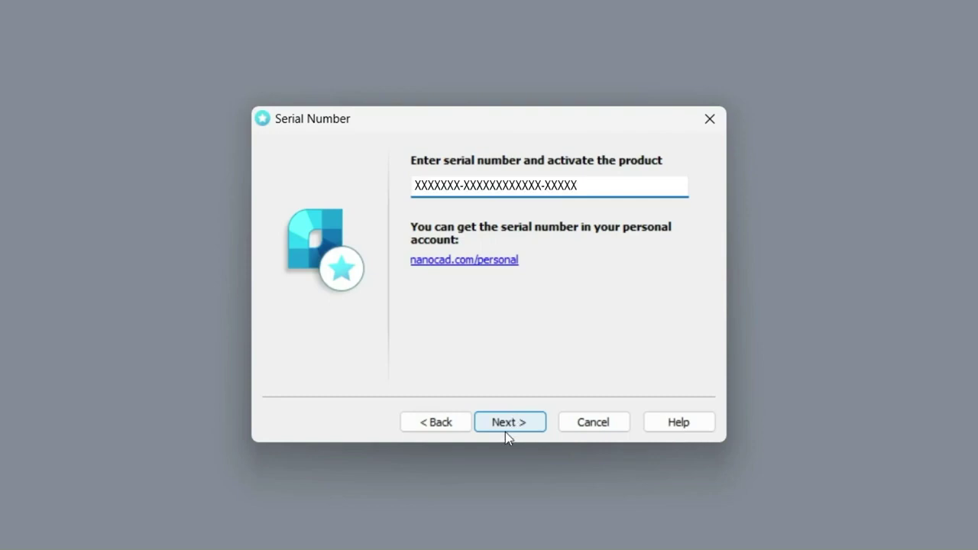
{"action": "left_click", "coordinate": [505, 430]}
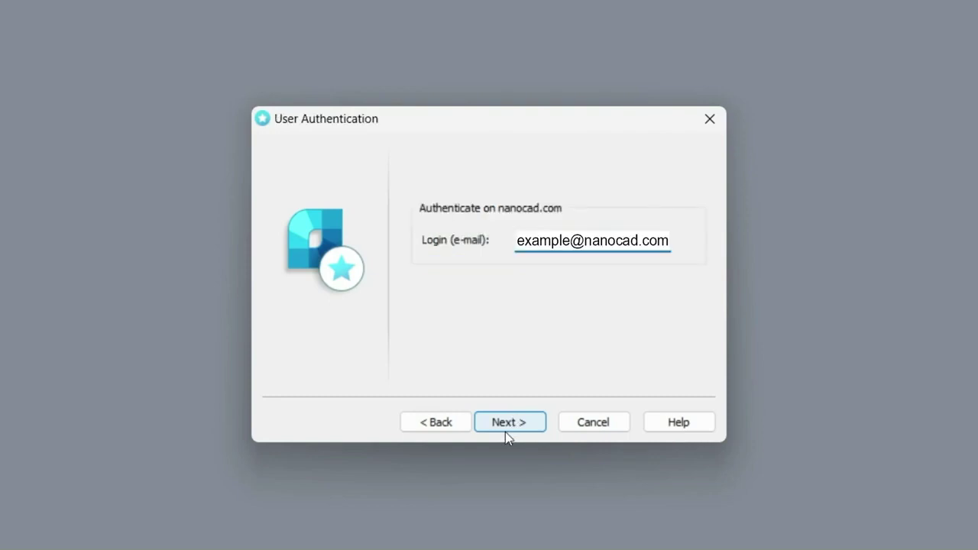
Submit the license request and confirm binding the license to this computer.
{"action": "left_click", "coordinate": [505, 430]}
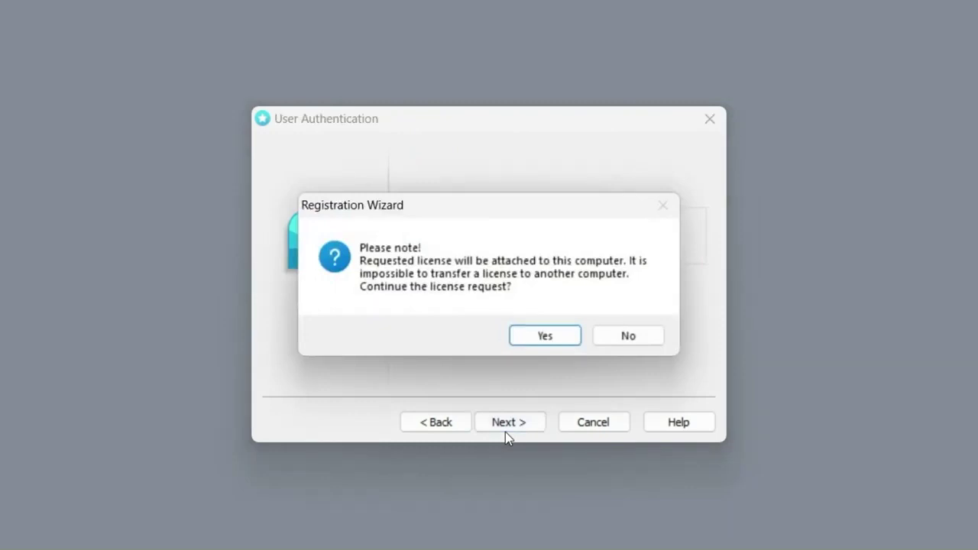
{"action": "left_click", "coordinate": [545, 337]}
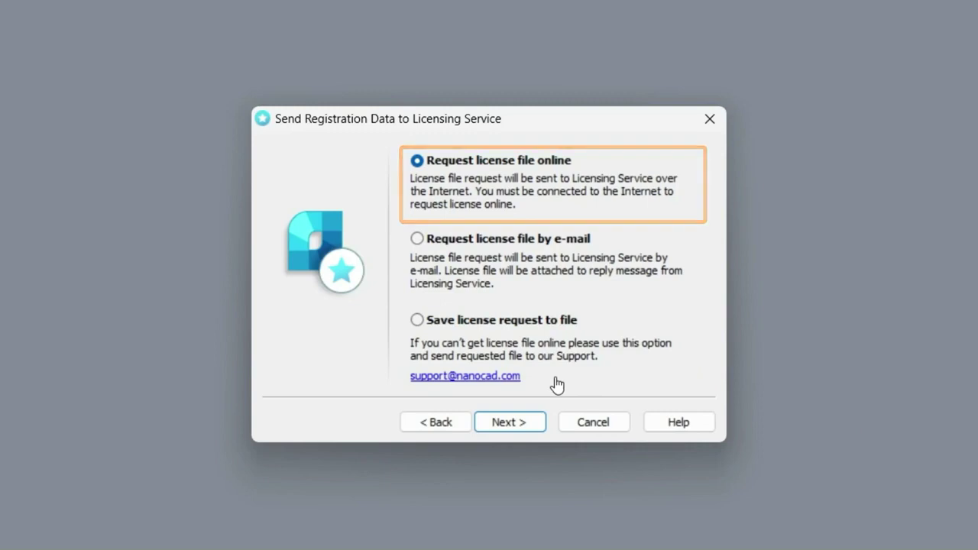
{"action": "left_click", "coordinate": [558, 243]}
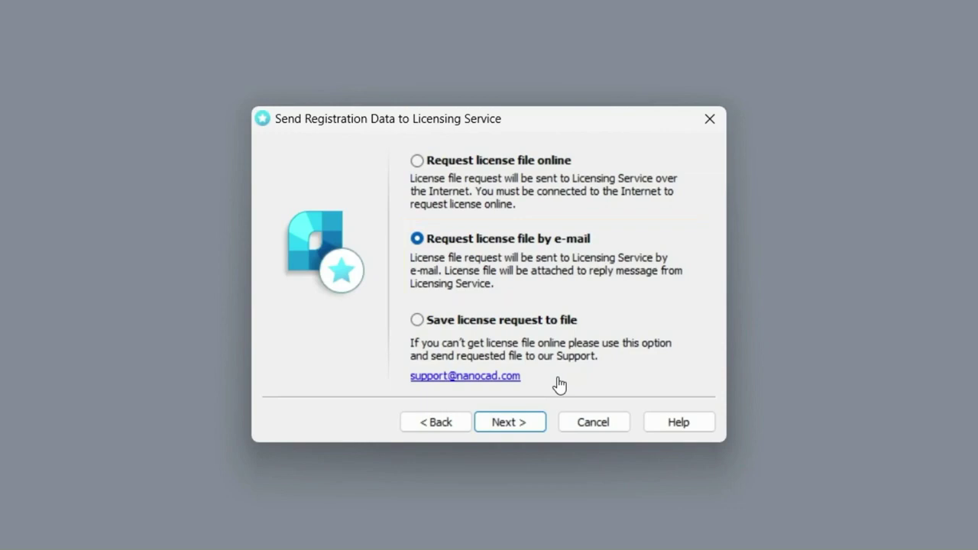
{"action": "left_click", "coordinate": [553, 324]}
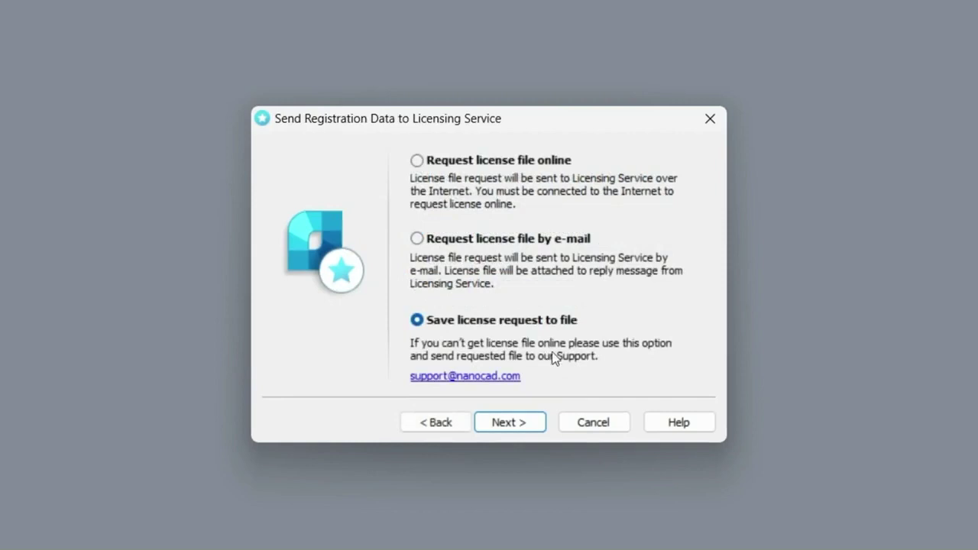
{"action": "left_click", "coordinate": [436, 162]}
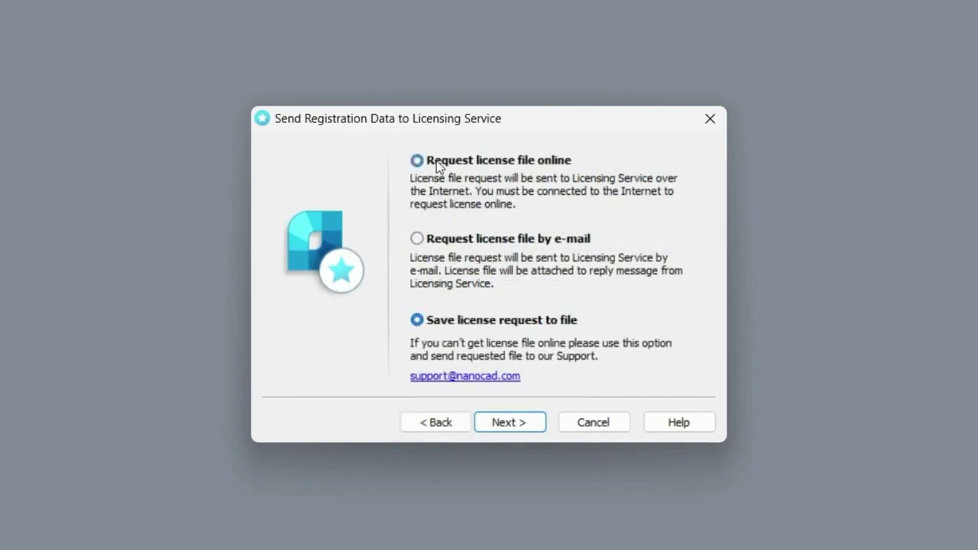
Send the online license file request to the Licensing Service.
{"action": "left_click", "coordinate": [537, 429]}
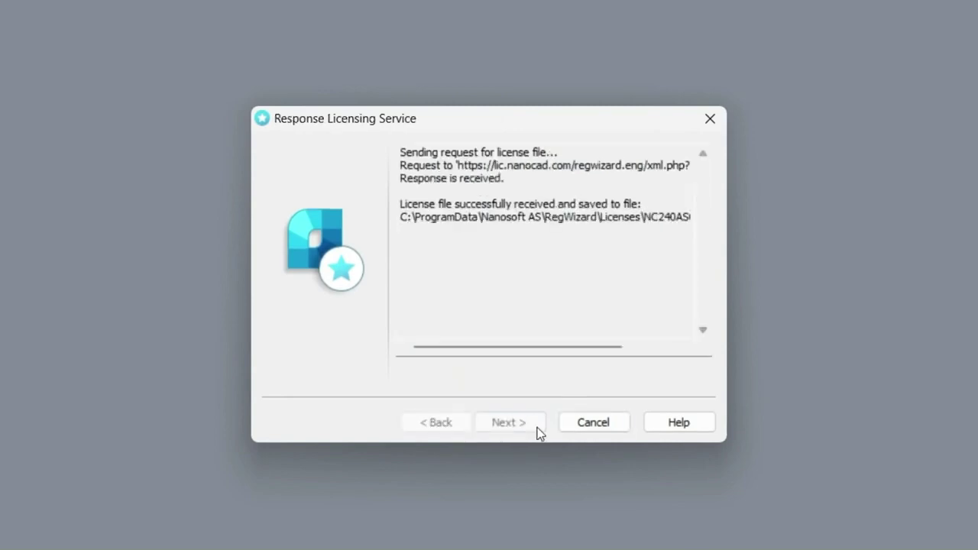